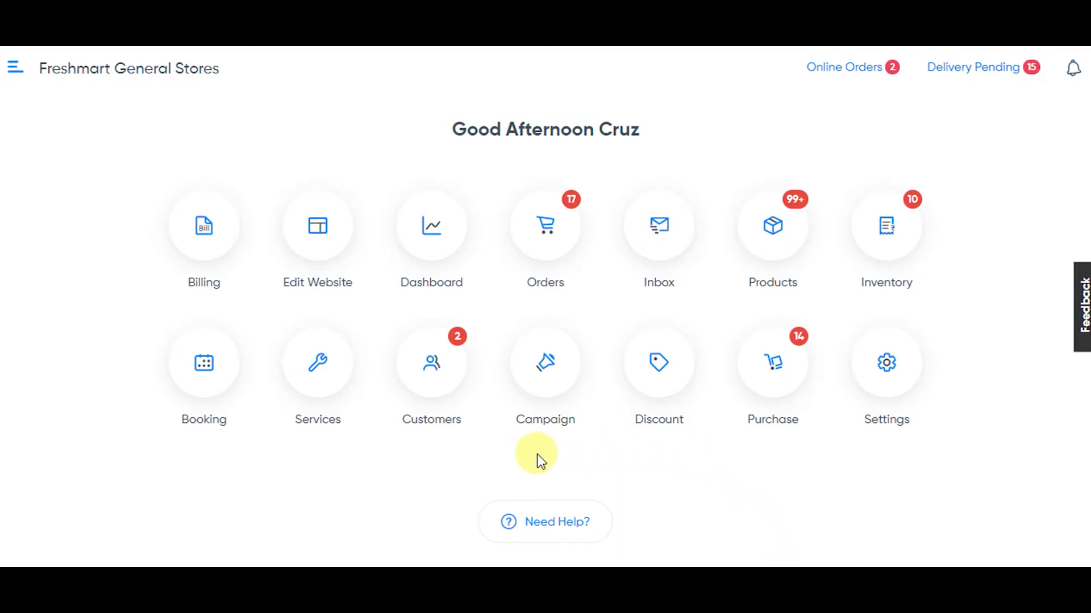
- Open the Customers tile on the home dashboard
left_click(418, 376)
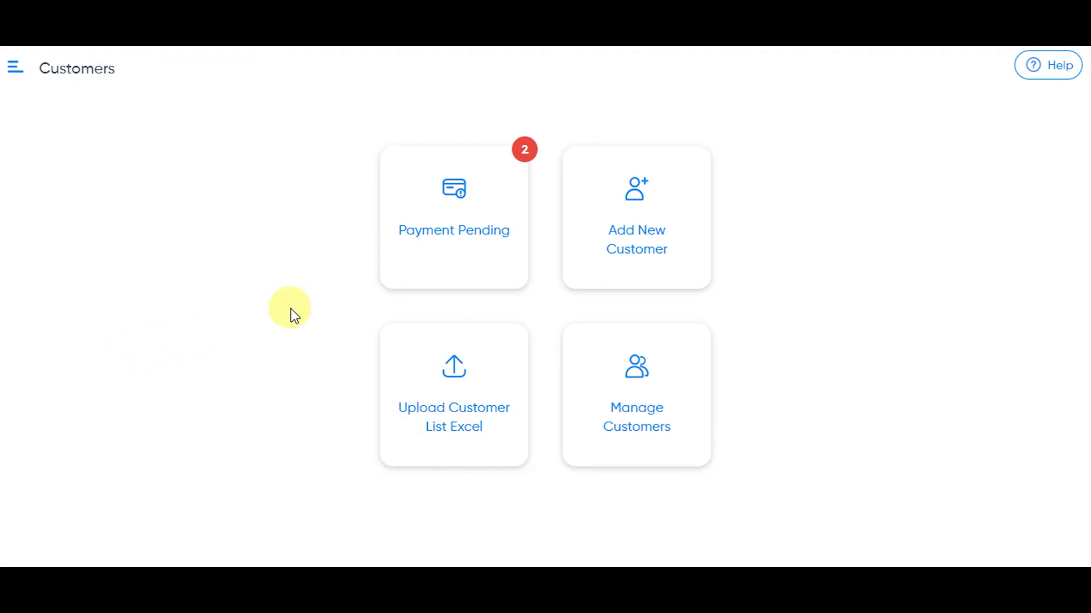
- Open Payment Pending, check the Credit Period Exceeded tab, then return to All Payments Pending
left_click(437, 248)
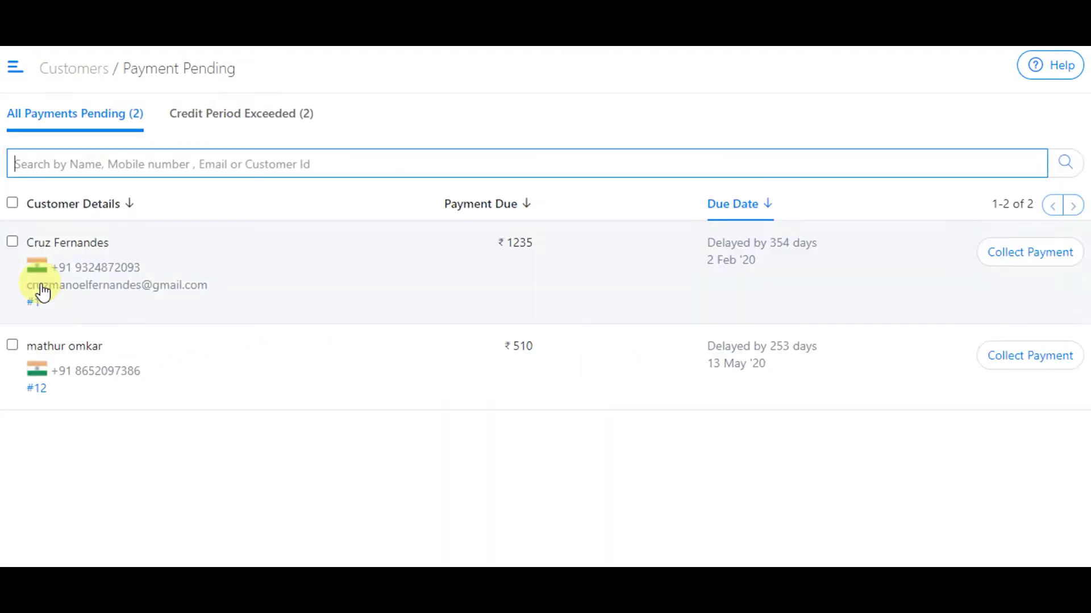
left_click(328, 189)
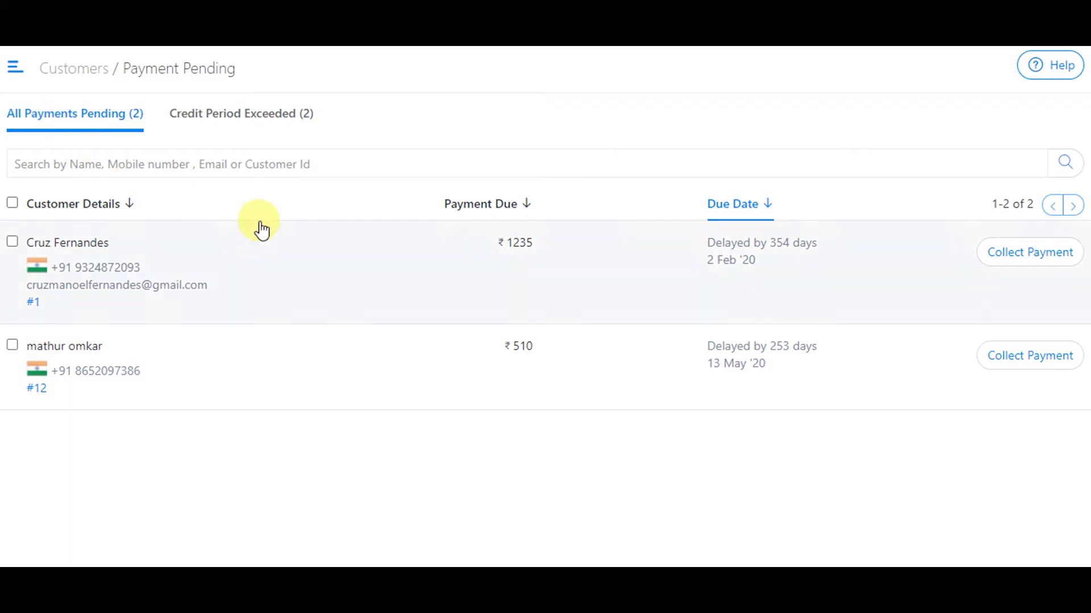
left_click(242, 120)
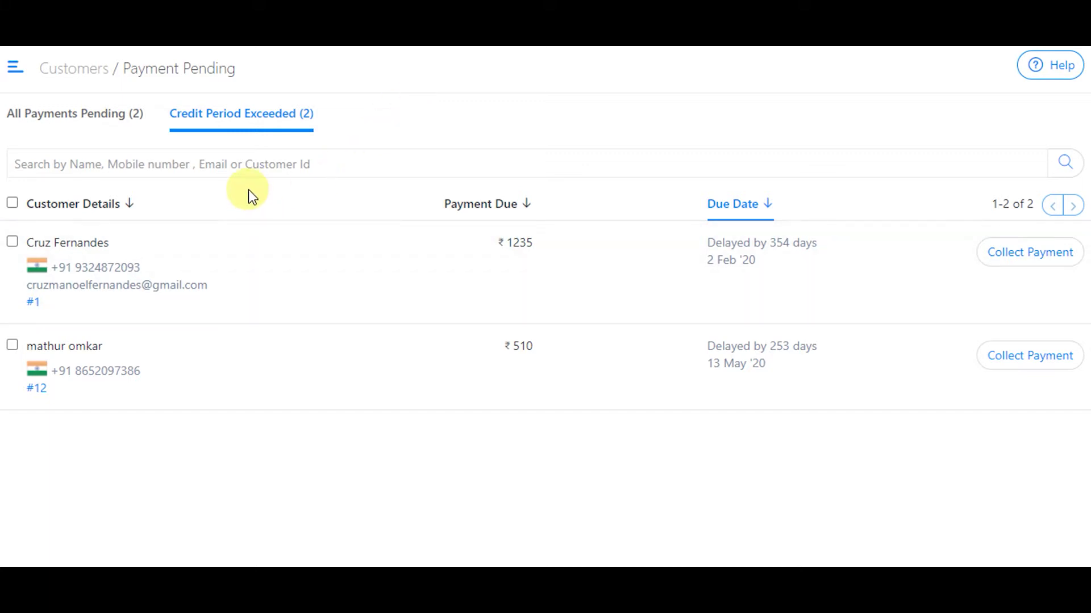
left_click(56, 121)
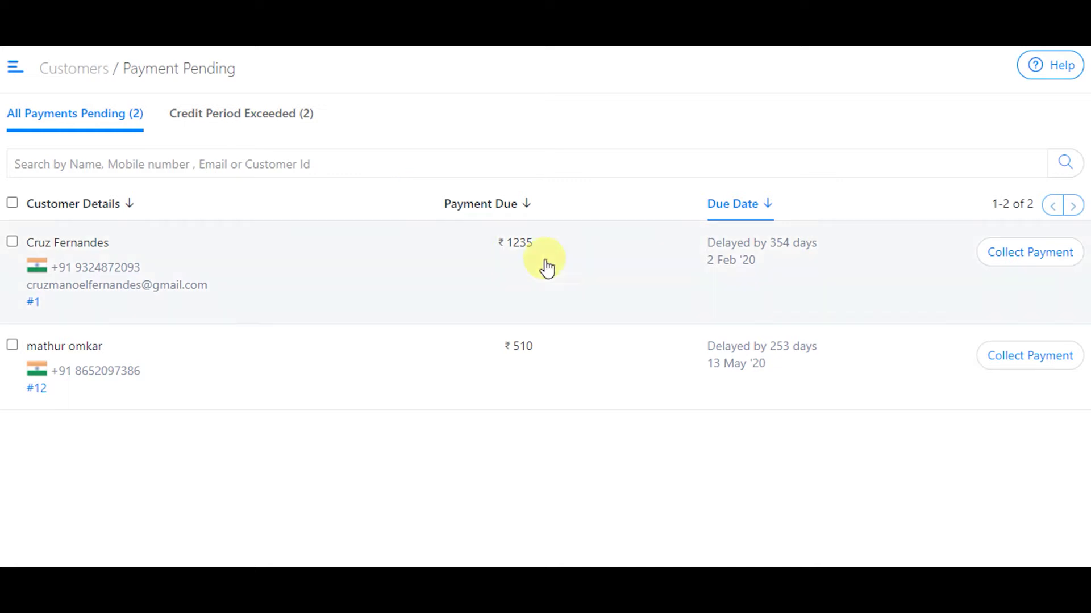
- Collect a ₹500 Cash payment on the first row's ₹1,235 due for its outlet
left_click(1055, 256)
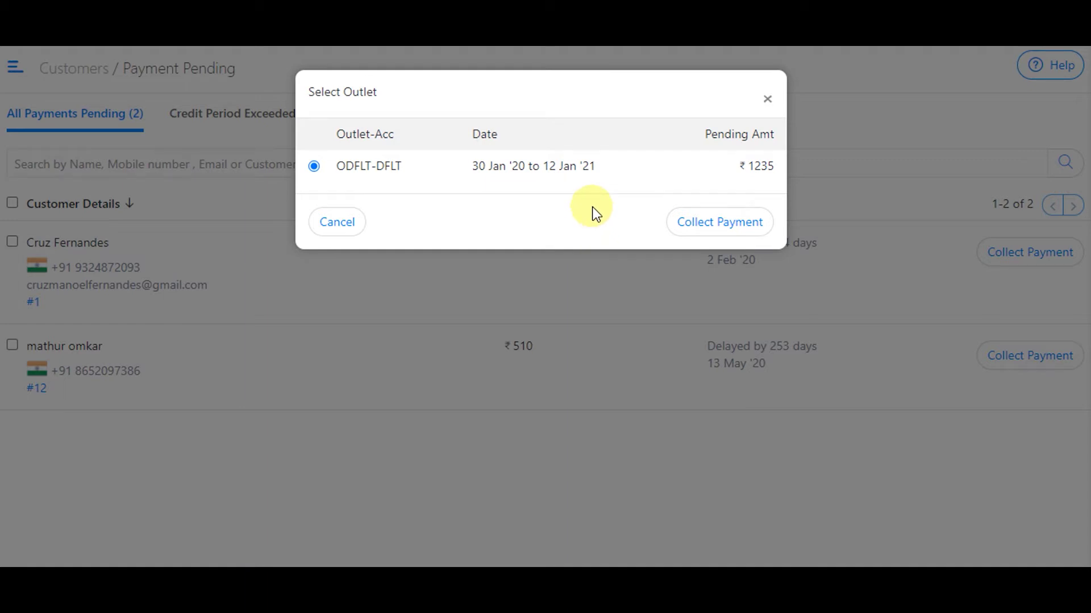
left_click(739, 228)
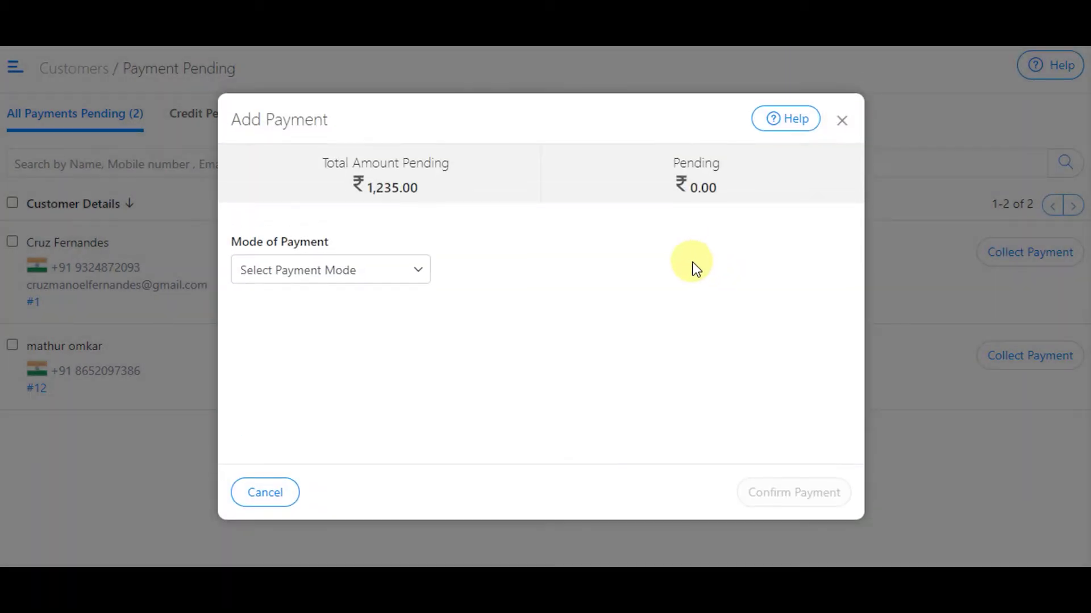
left_click(407, 268)
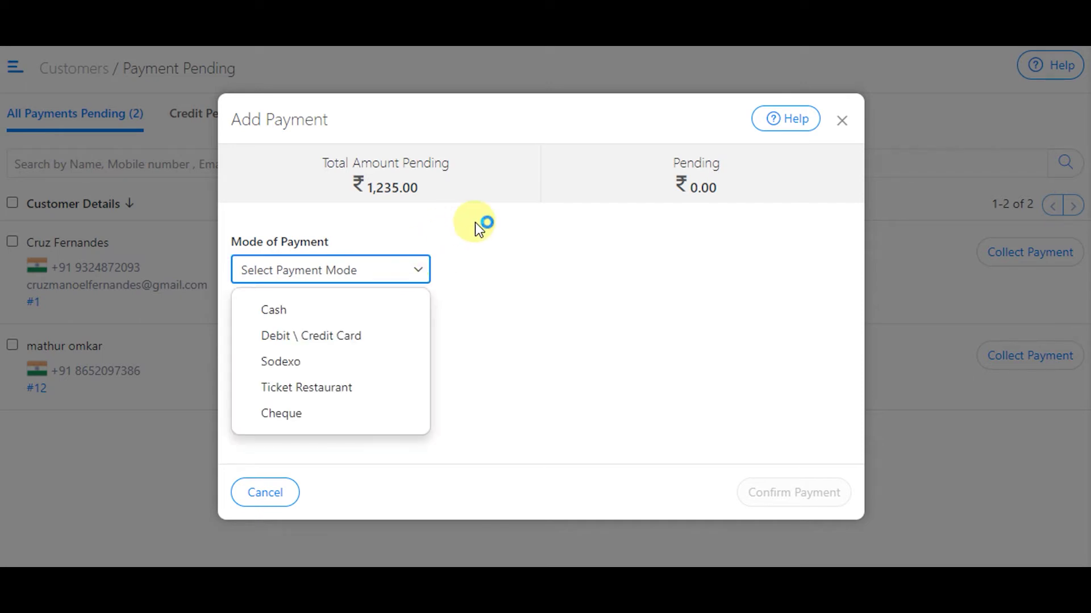
left_click(354, 271)
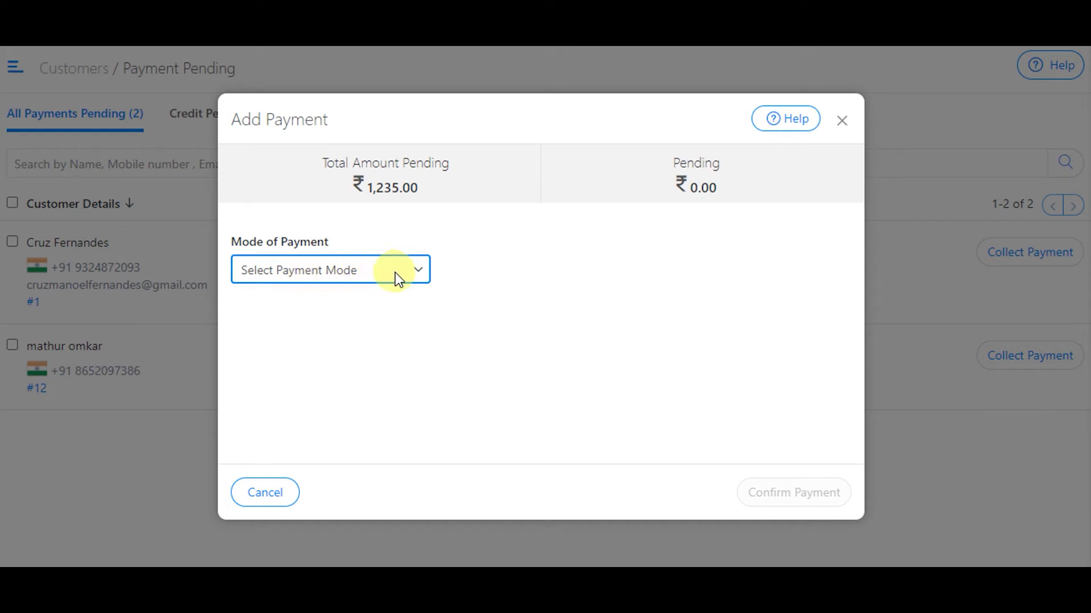
left_click(415, 277)
left_click(288, 314)
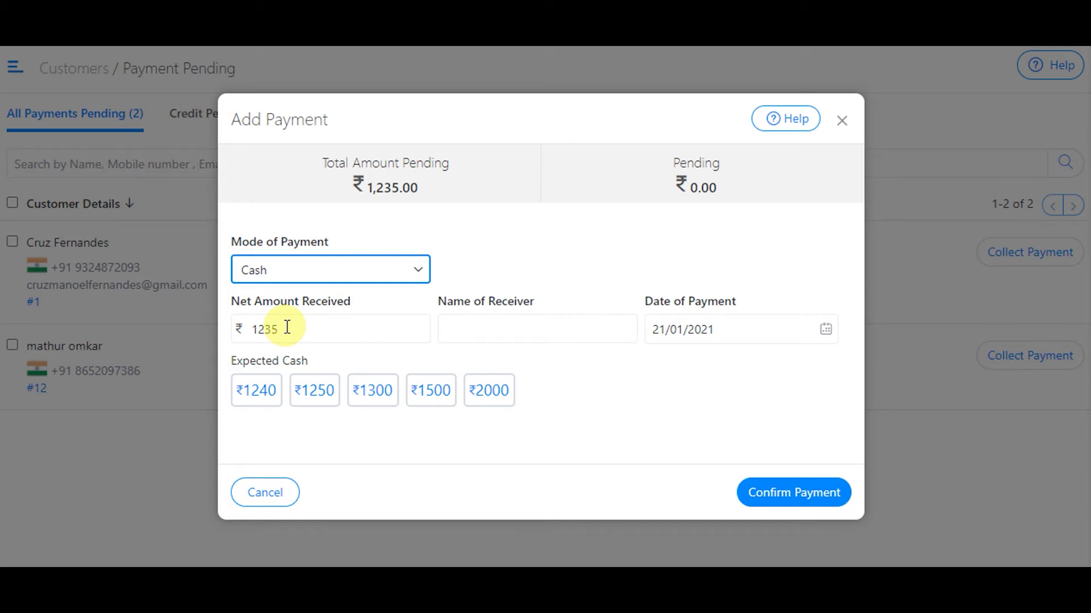
left_click_drag(281, 329, 242, 335)
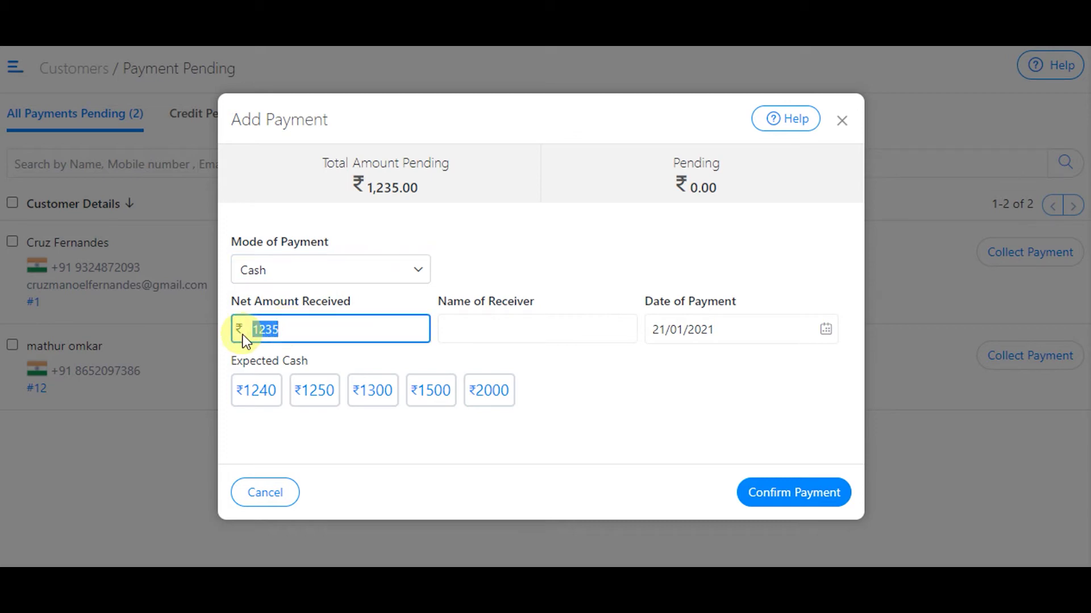
left_click(372, 310)
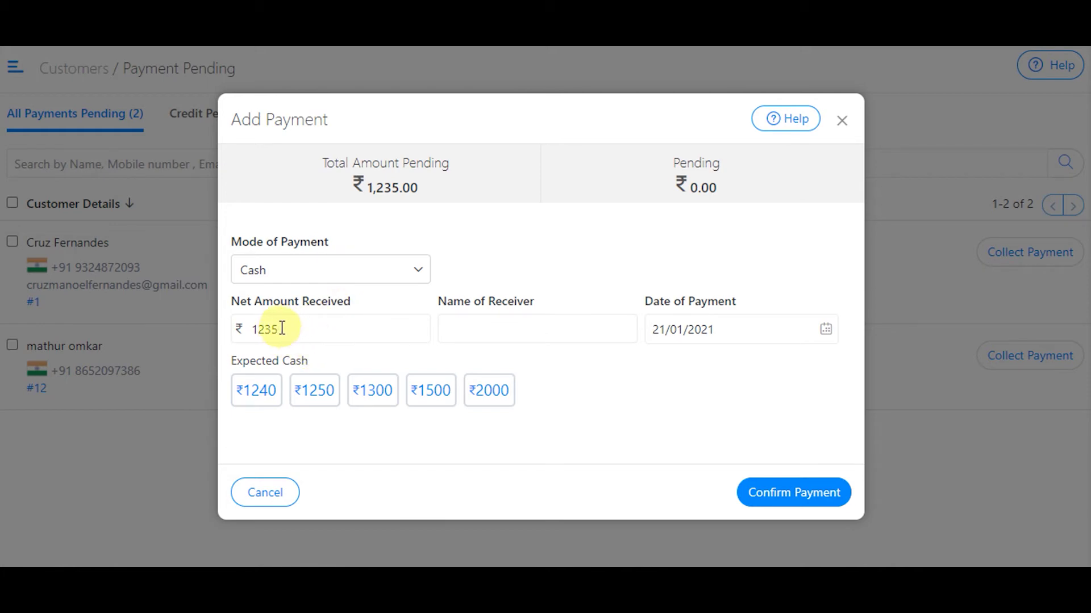
left_click(244, 329)
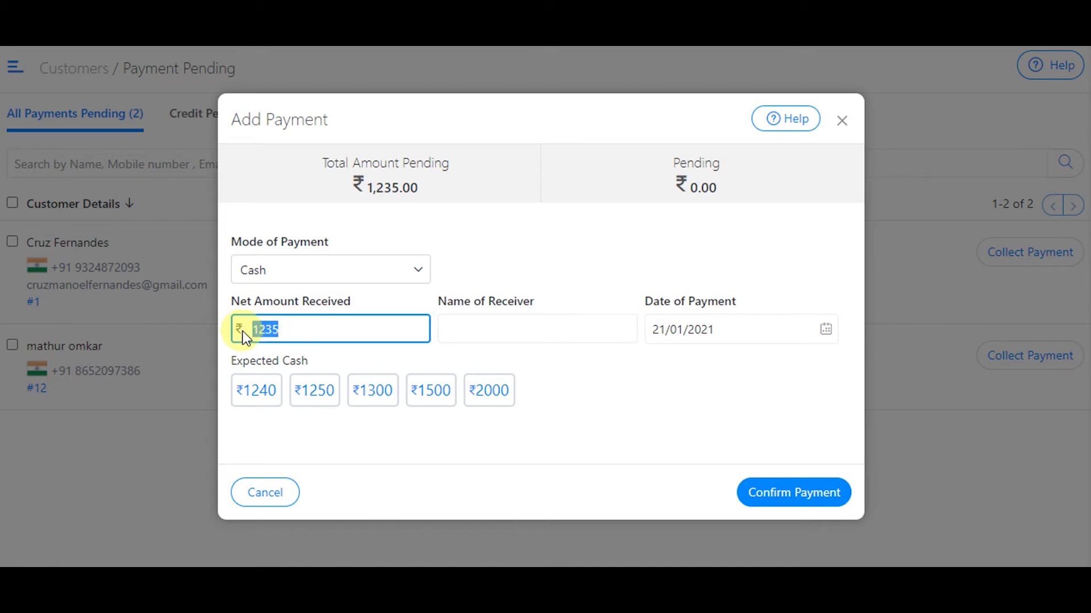
type("500")
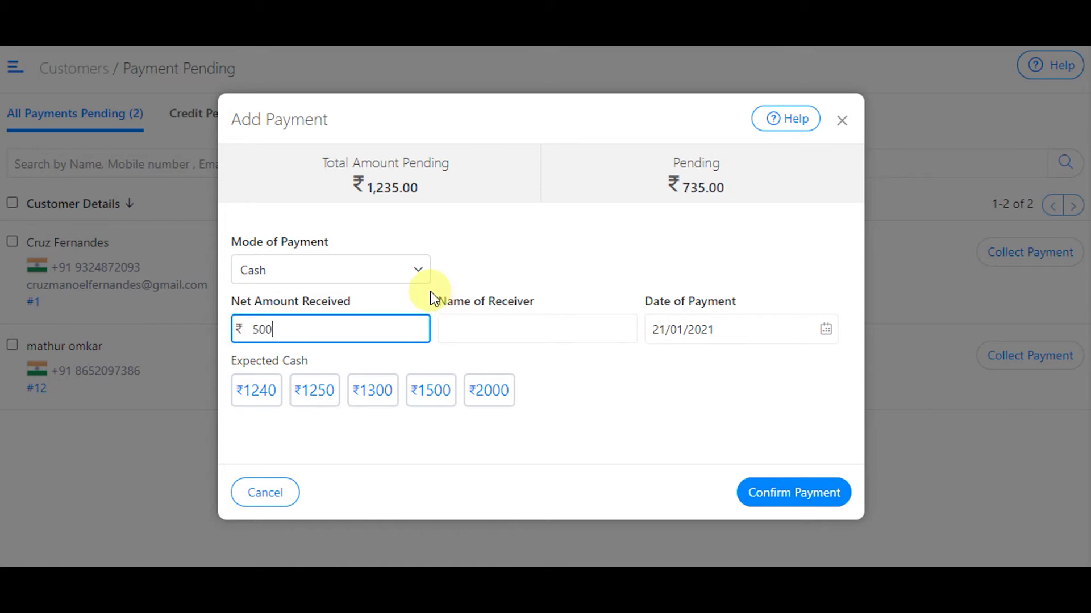
left_click(550, 257)
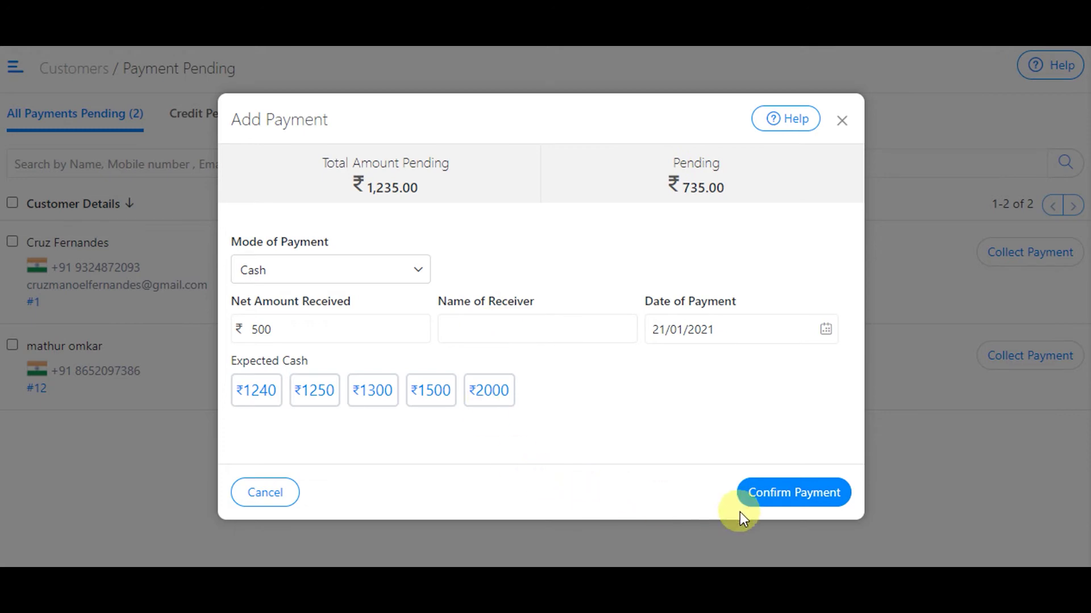
left_click(822, 496)
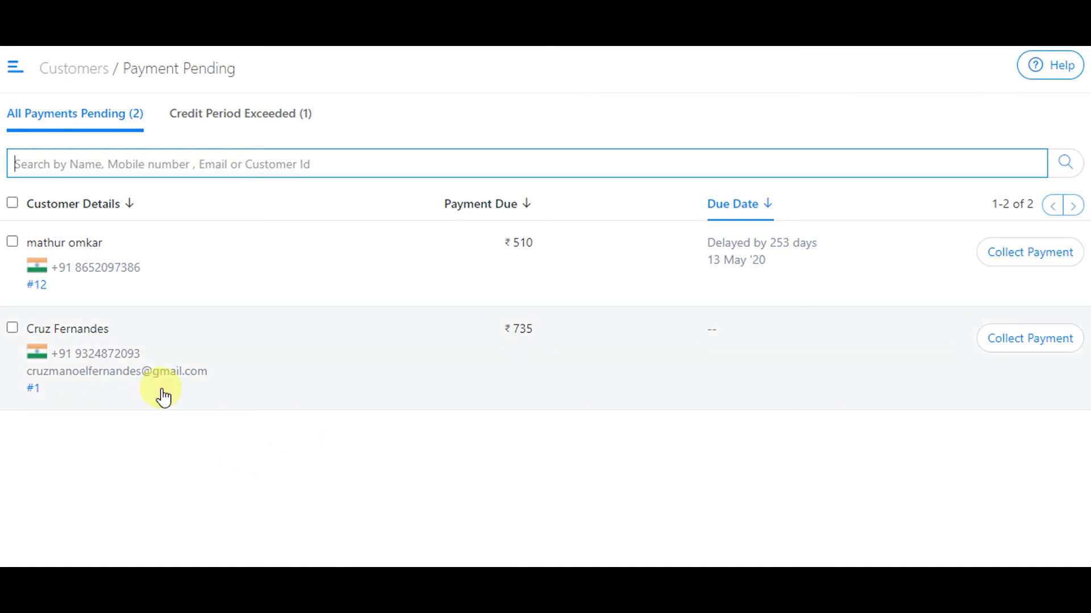
- Open customer #1's detail page and the orders behind the ₹735 due
left_click(136, 346)
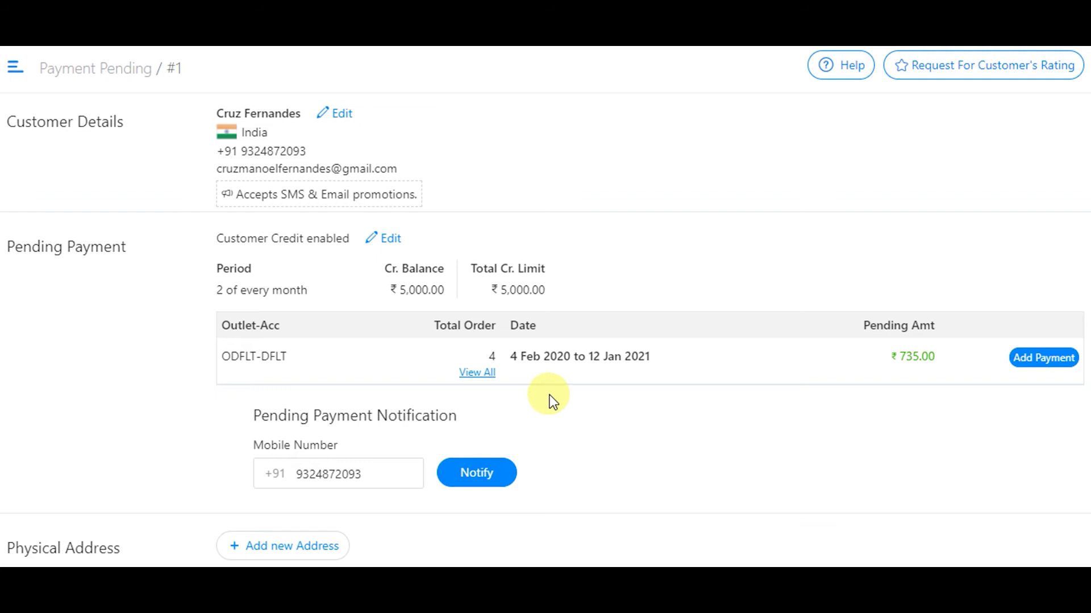
left_click(484, 376)
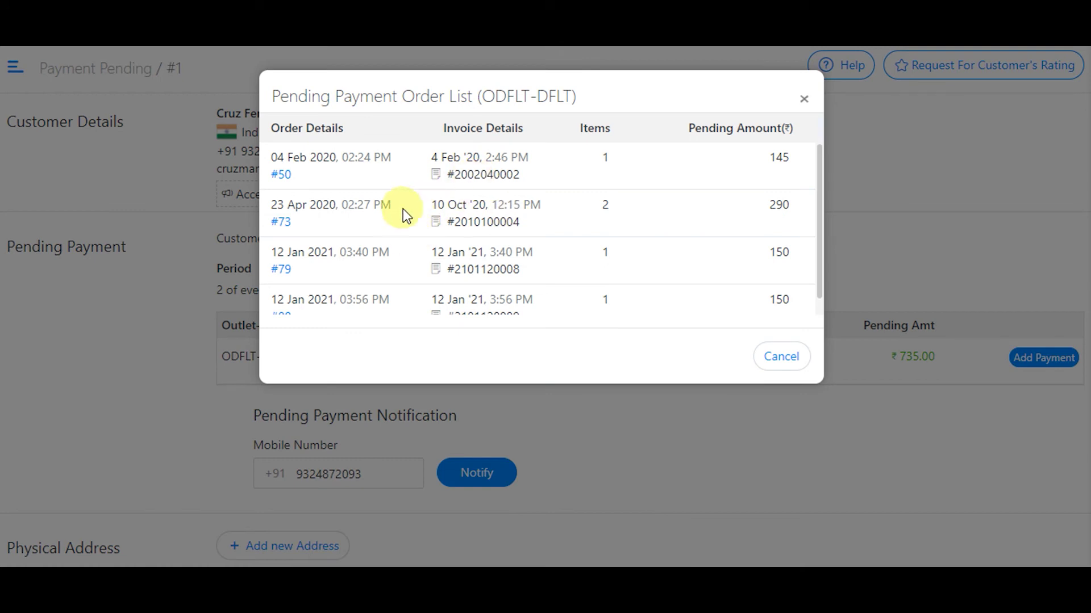
scroll(478, 239, "down", 1)
scroll(487, 243, "up", 1)
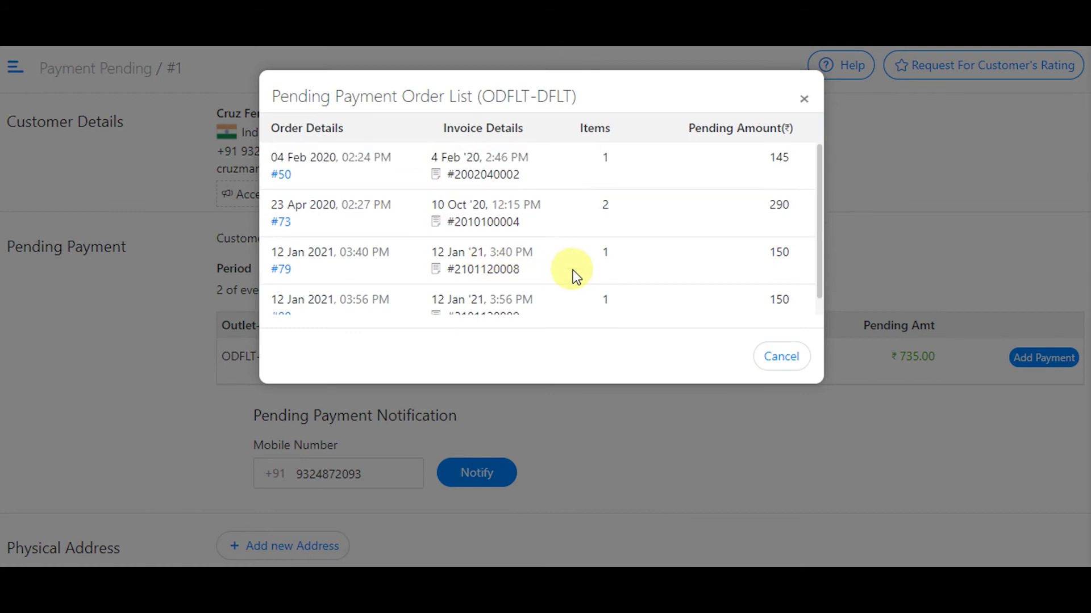
- Close the four-order list, return to Payment Pending and tick the ₹735 customer
left_click(799, 366)
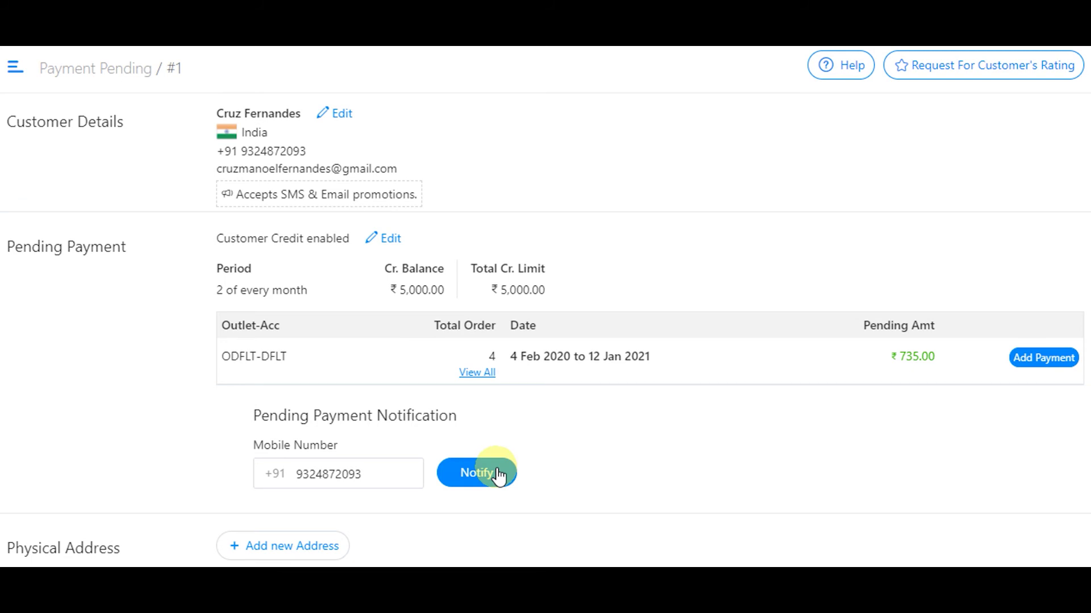
left_click(101, 69)
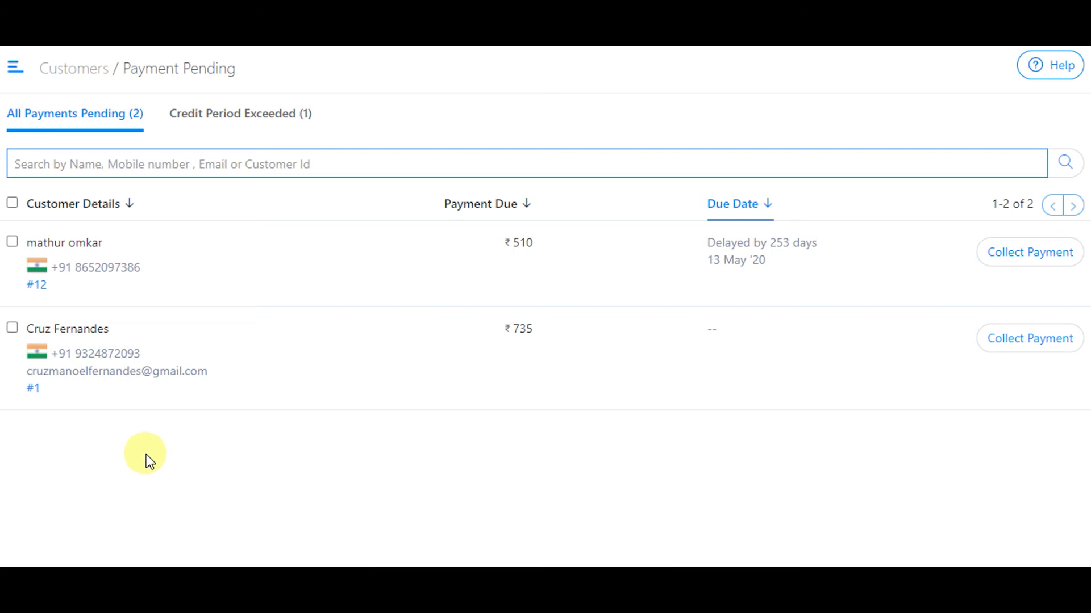
left_click(13, 329)
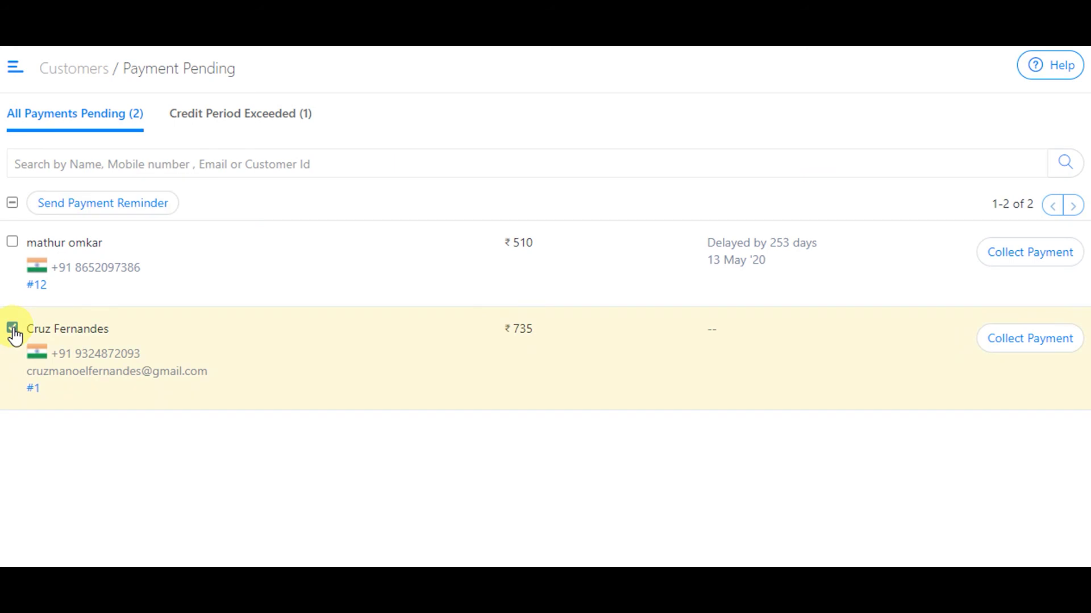
- Send a payment reminder to the checked customer owing ₹735
left_click(123, 205)
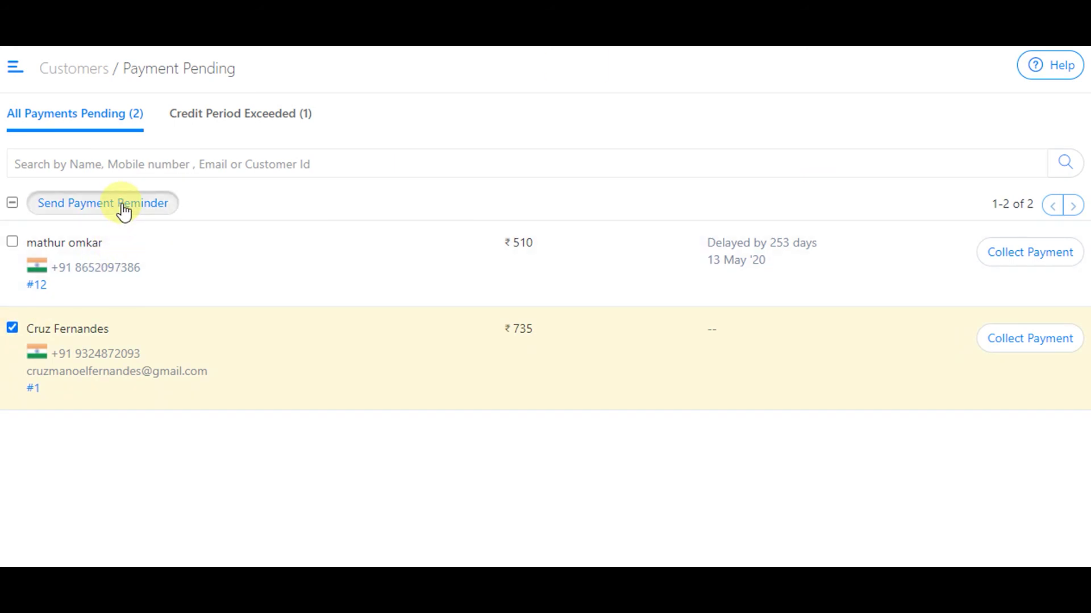